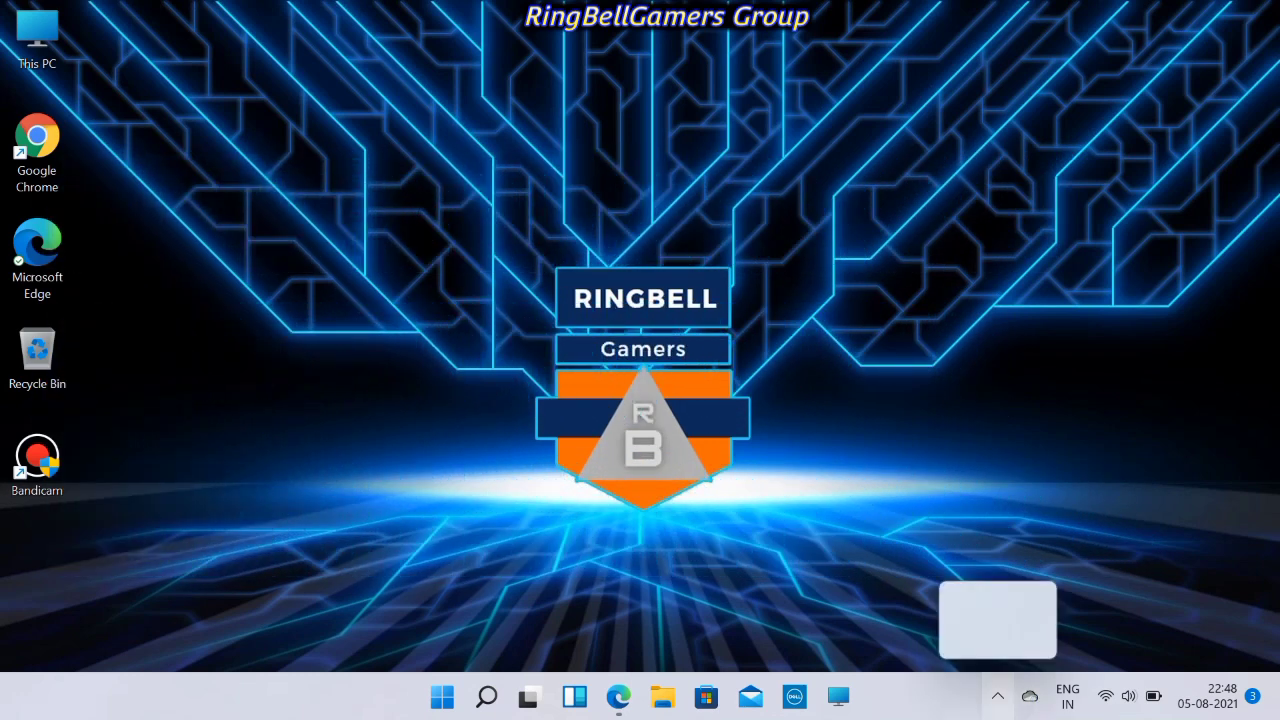
# Open Microsoft Edge and search the web for gameloop.
pyautogui.doubleClick(37, 257)
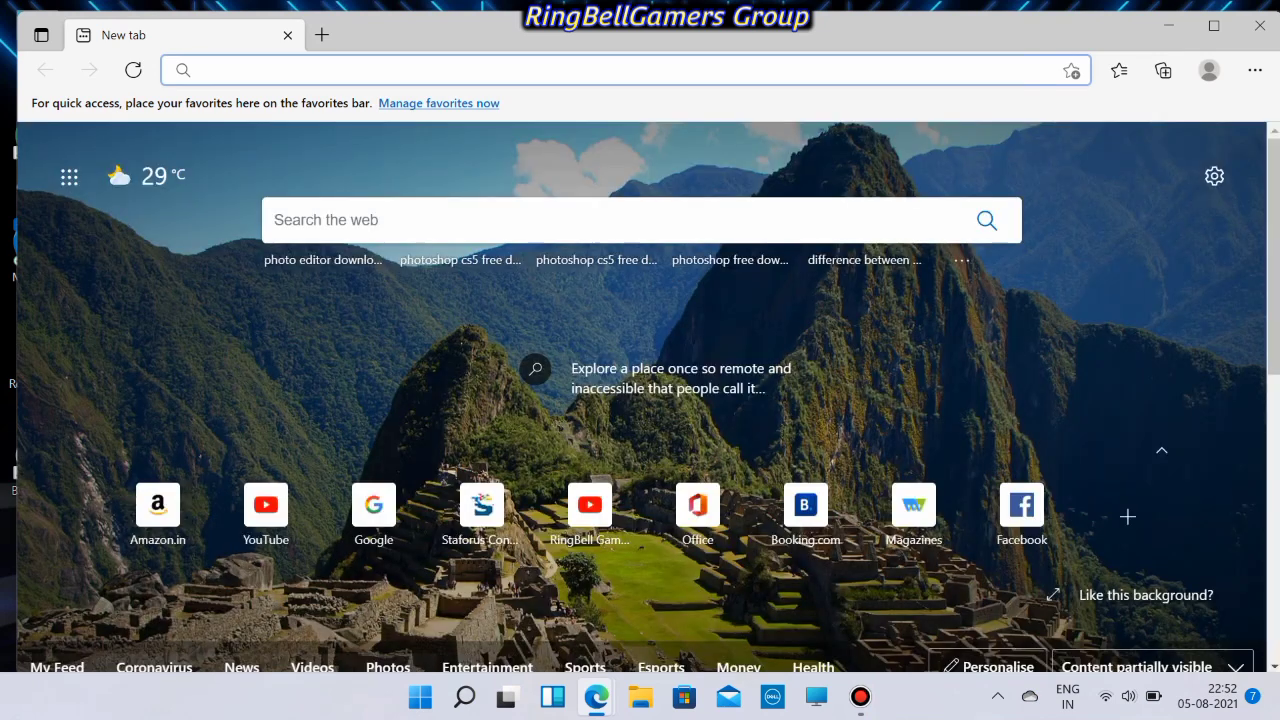
pyautogui.click(399, 74)
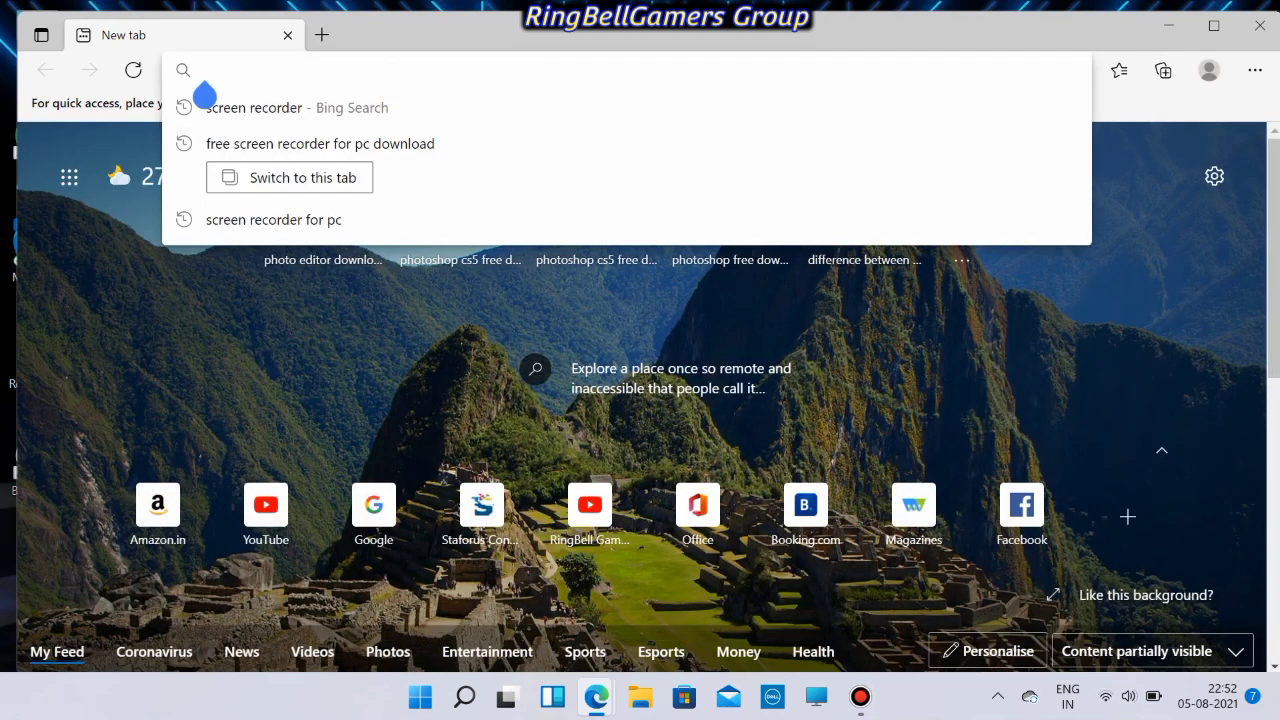
pyautogui.write('ga')
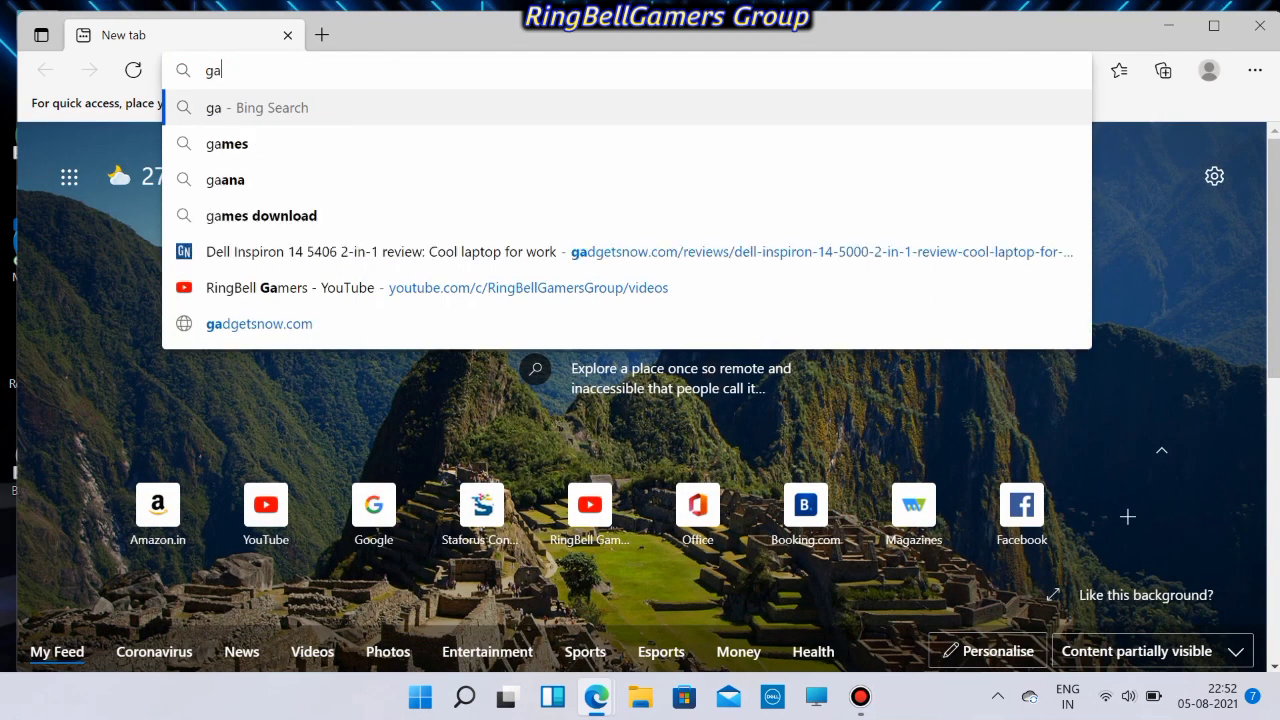
pyautogui.write('meloop')
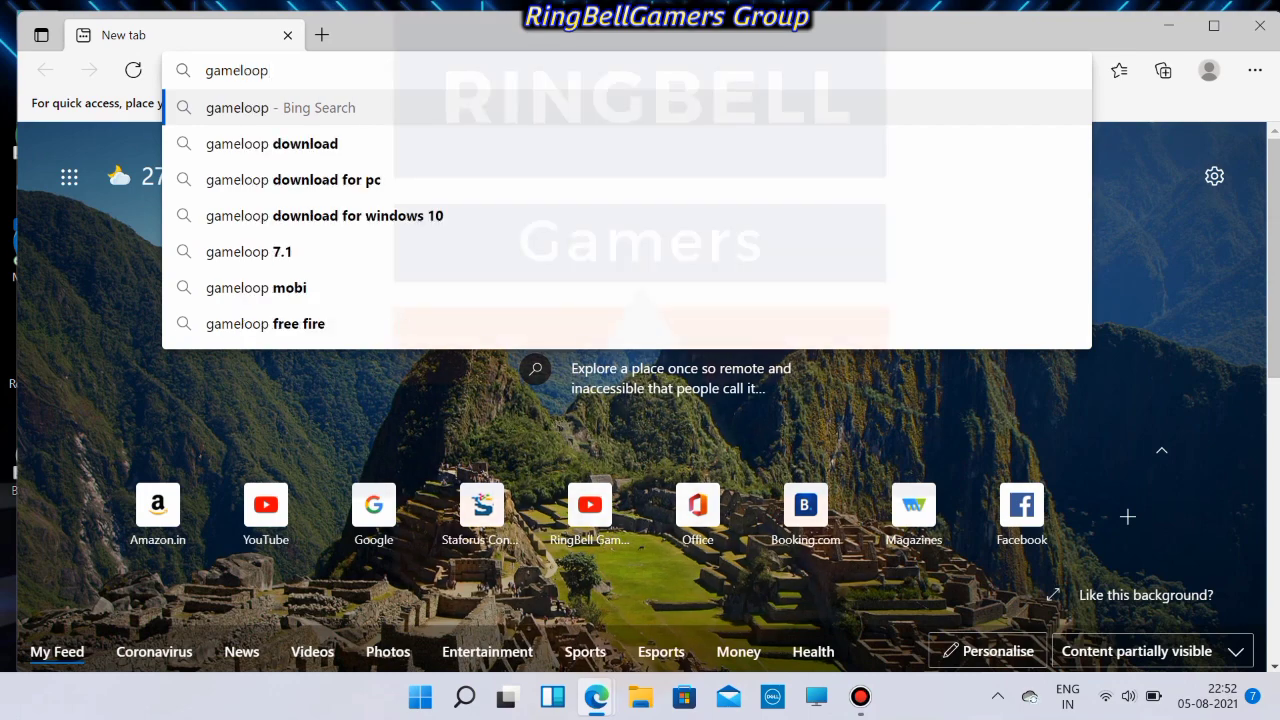
pyautogui.press('Return')
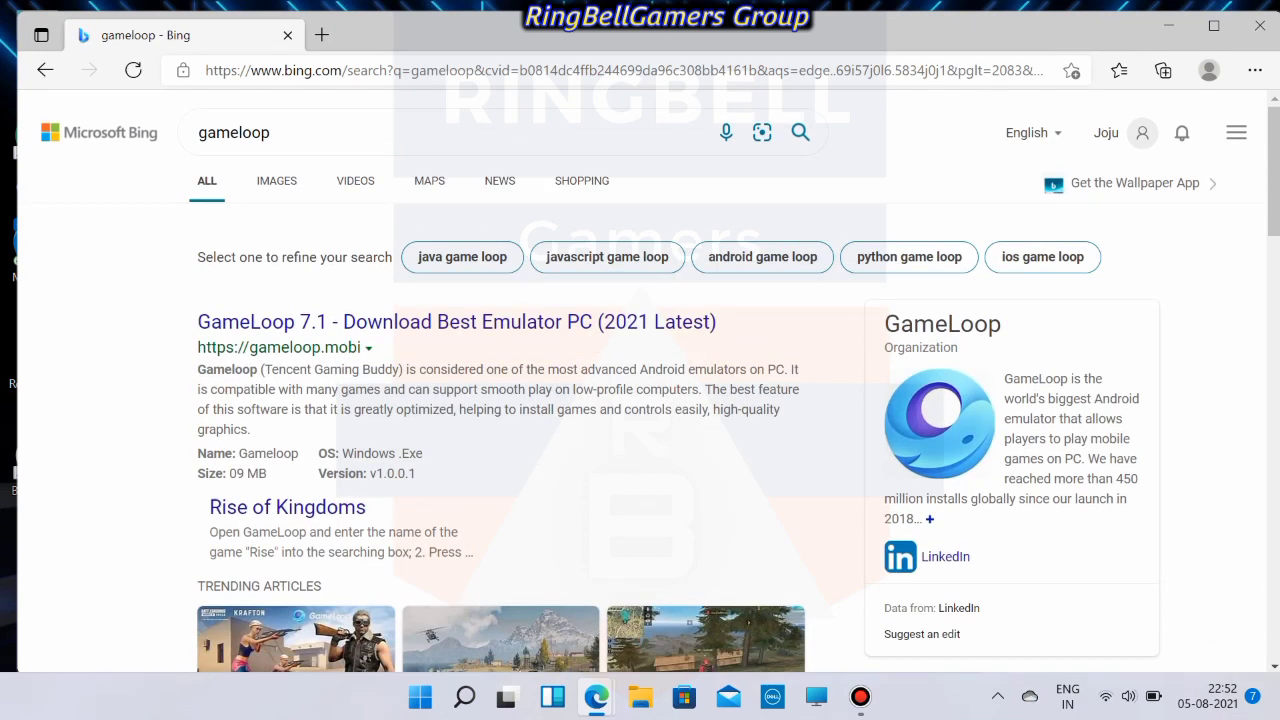
# Refine the web search to gameloop.com and open the official GameLoop site from the first result.
pyautogui.click(268, 150)
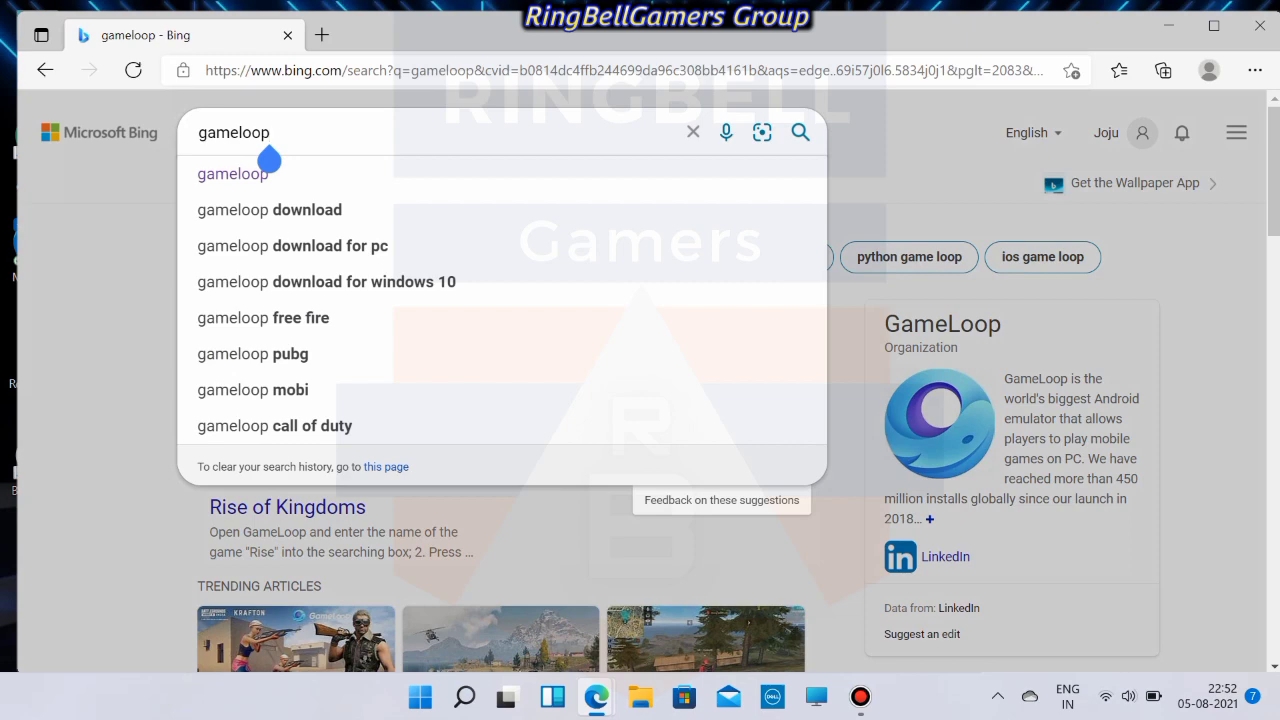
pyautogui.write('.com')
pyautogui.press('Return')
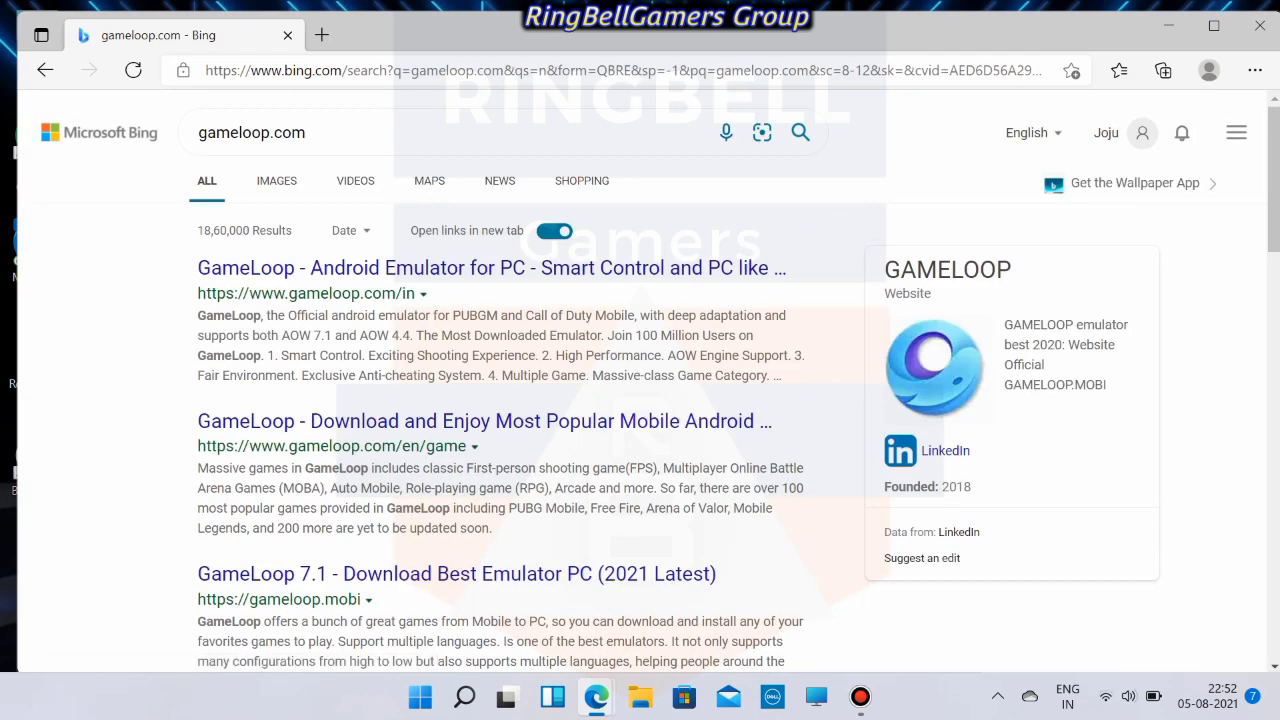
pyautogui.click(455, 267)
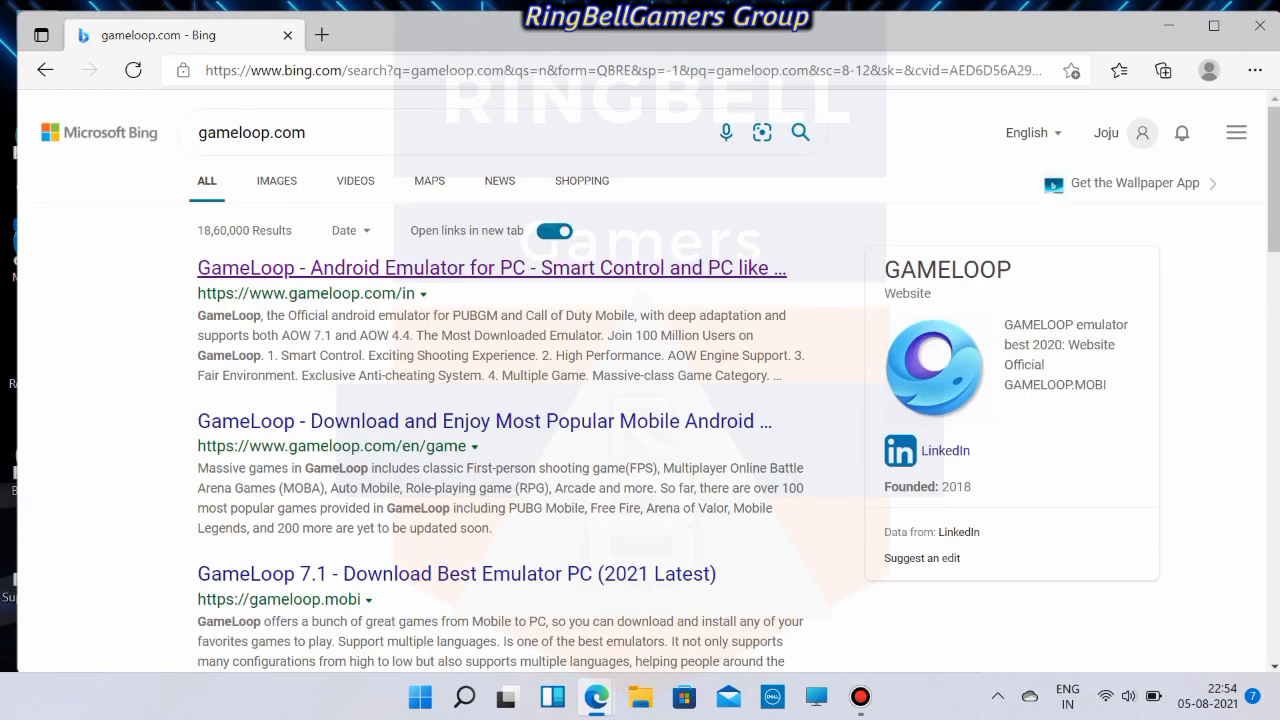
pyautogui.click(455, 267)
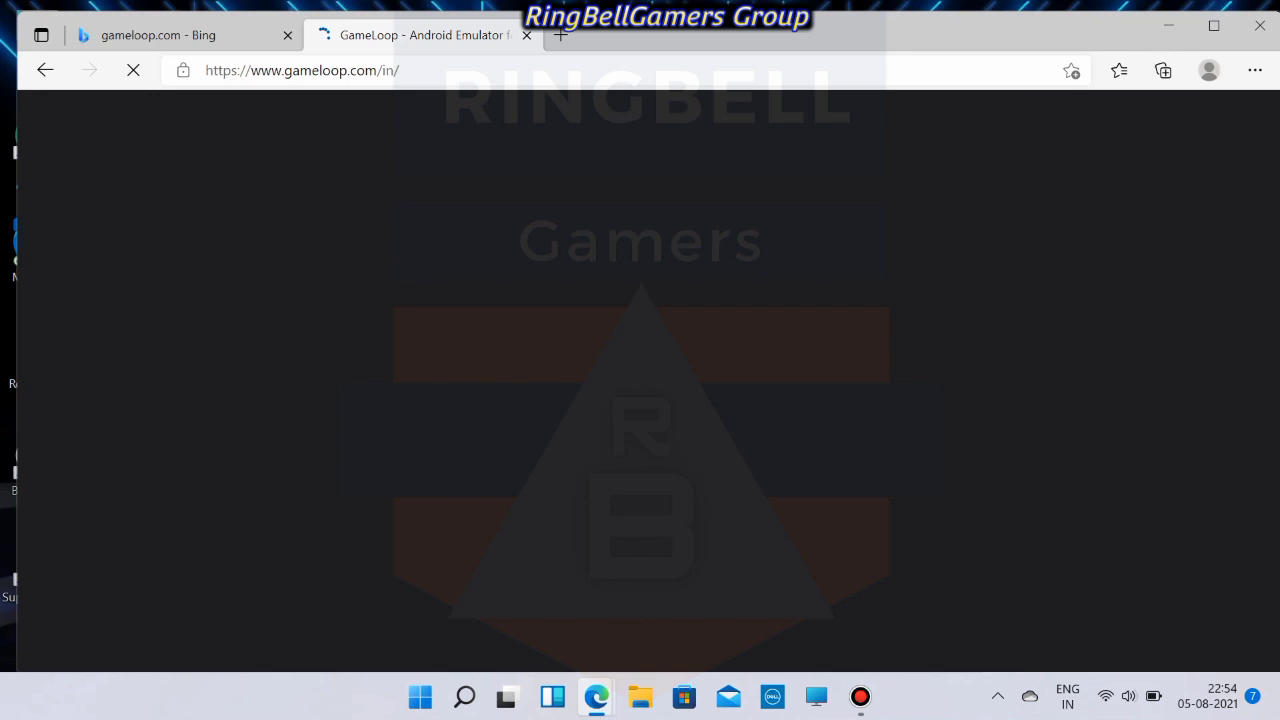
pyautogui.press('super+a')
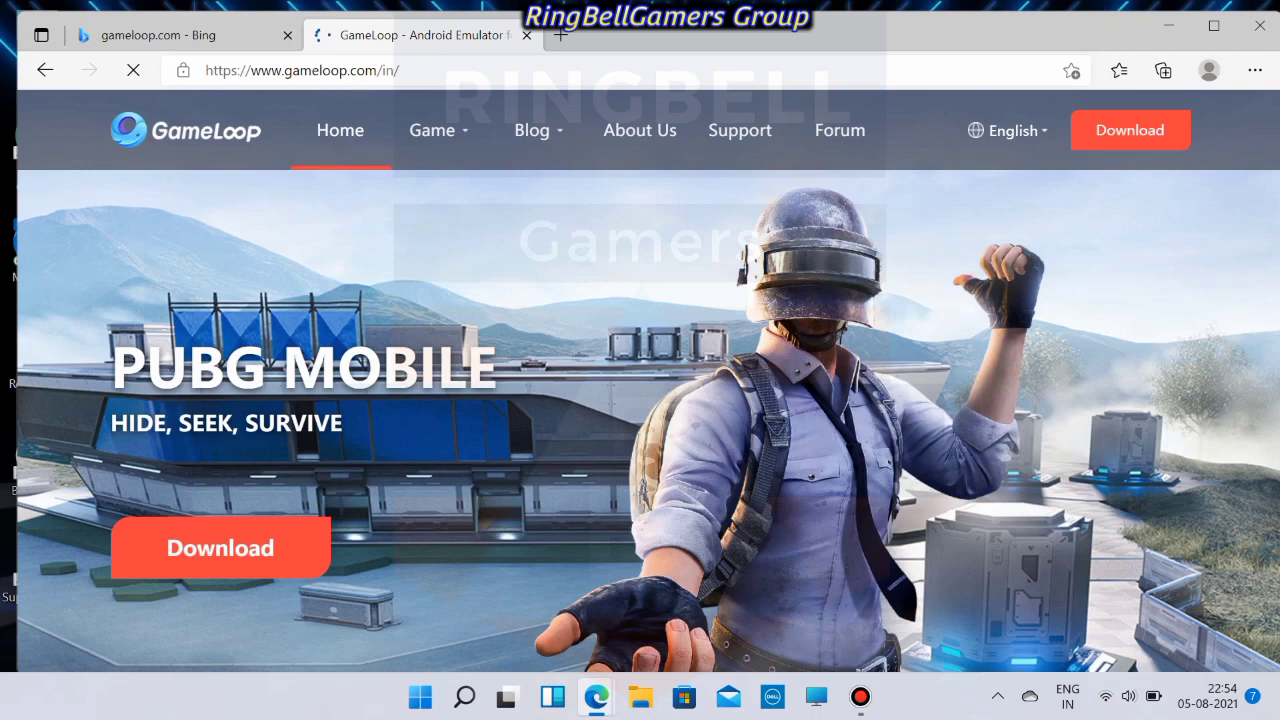
# Download the GameLoop installer for PUBG Mobile from the GameLoop home page and open it.
pyautogui.scroll(-7, 648, 380)
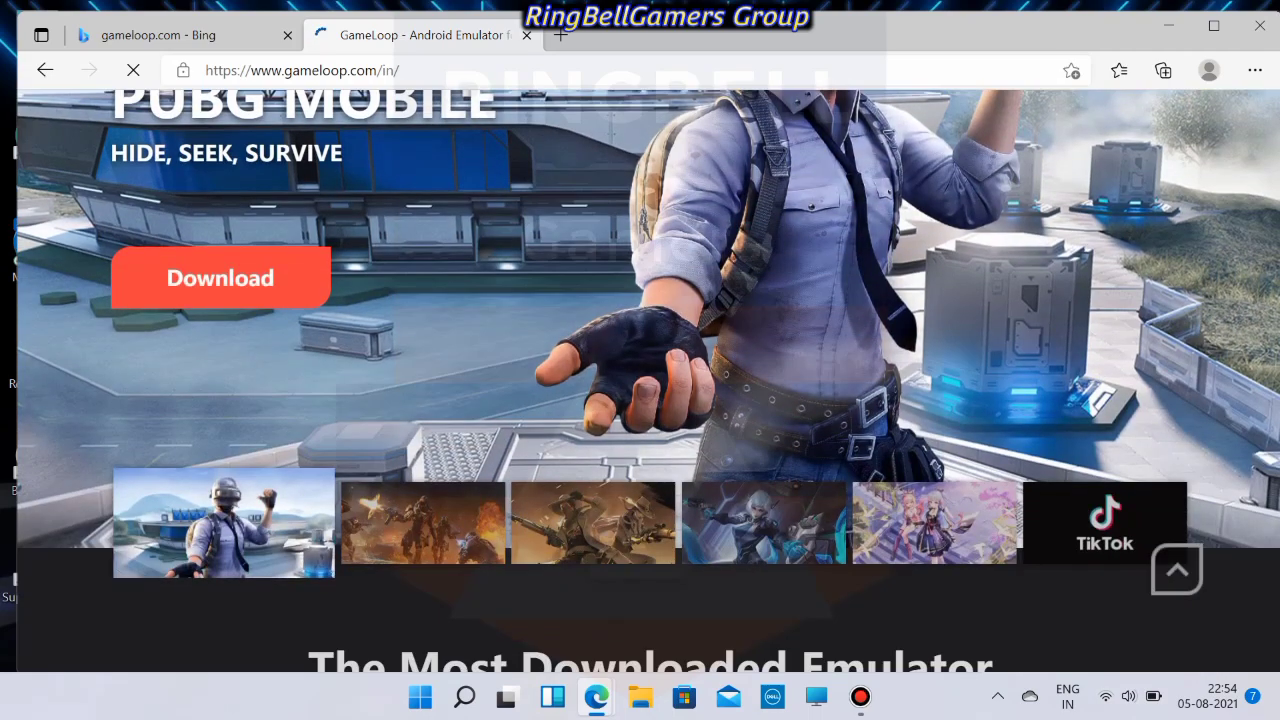
pyautogui.scroll(7, 648, 380)
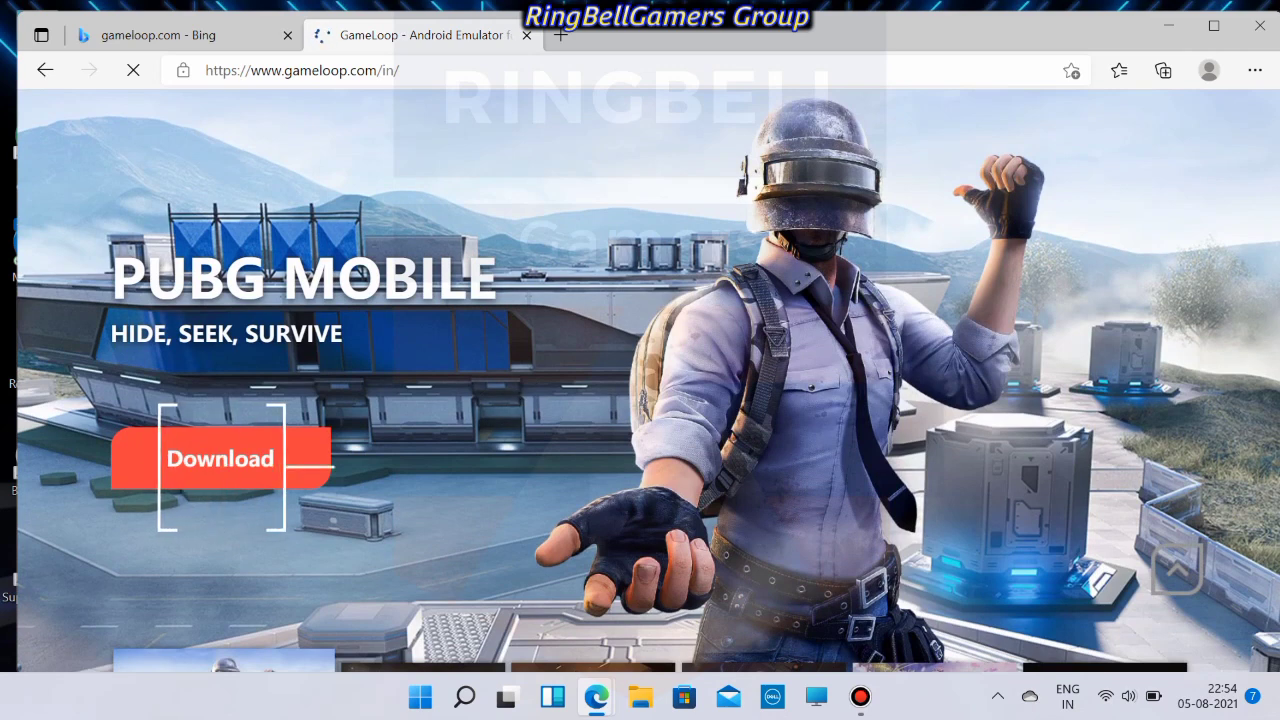
pyautogui.click(220, 458)
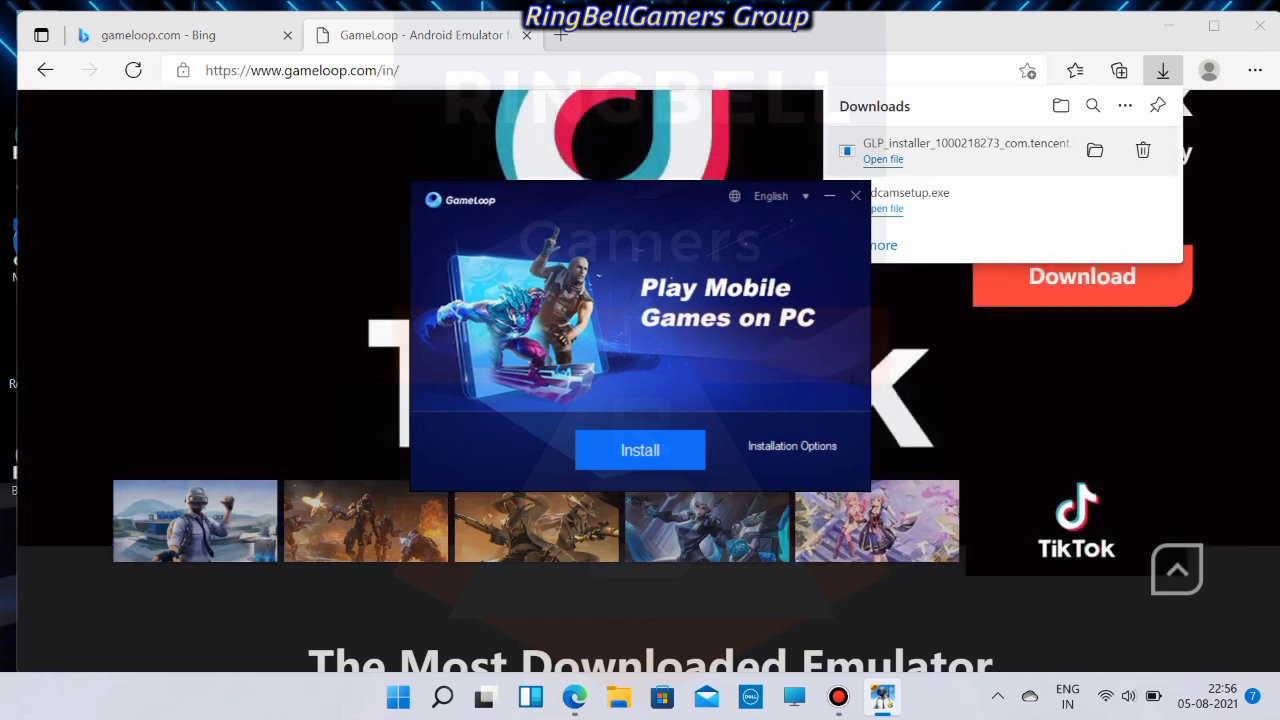
# Try to install GameLoop with the browser minimized, and close the installer.
pyautogui.click(640, 450)
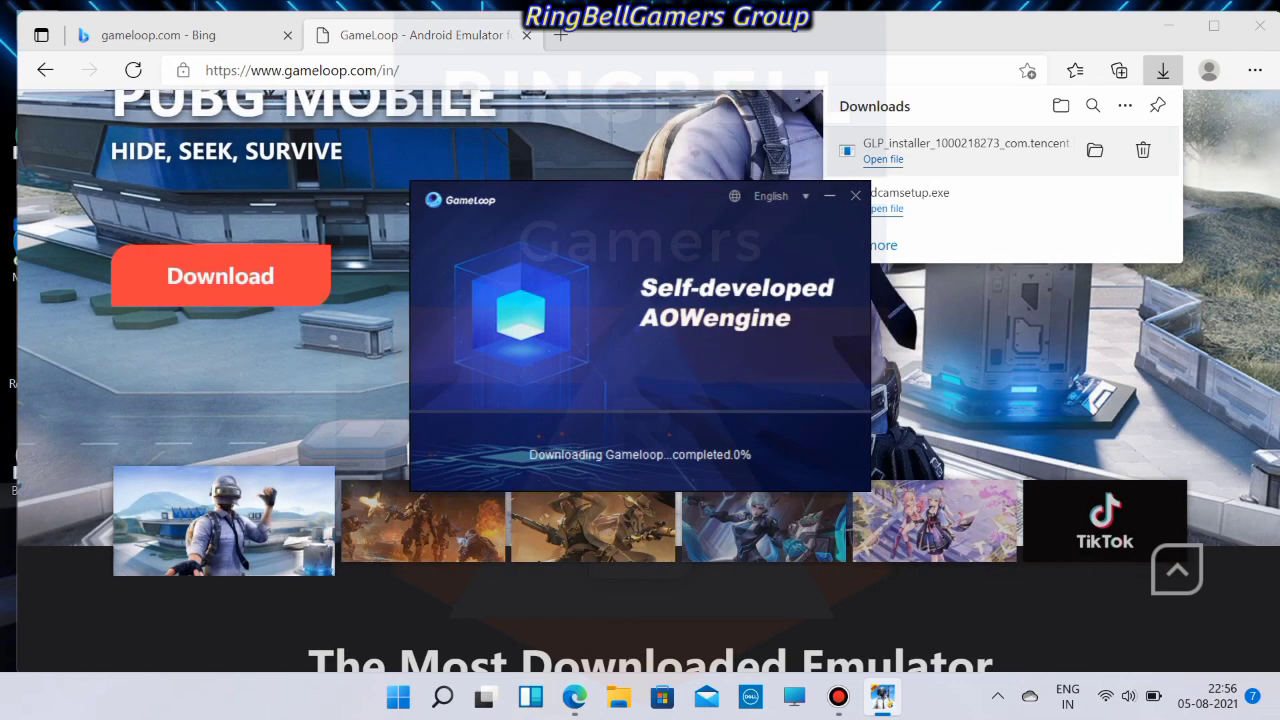
pyautogui.click(1168, 26)
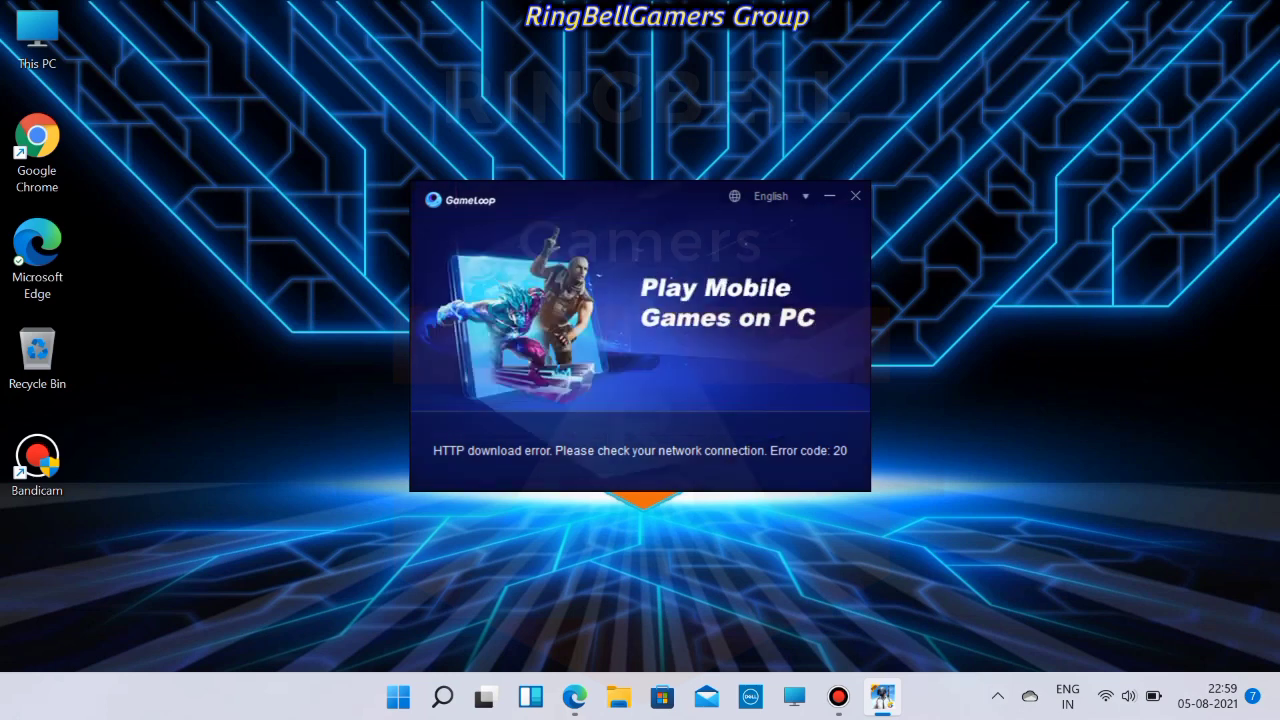
pyautogui.click(855, 196)
pyautogui.press('Return')
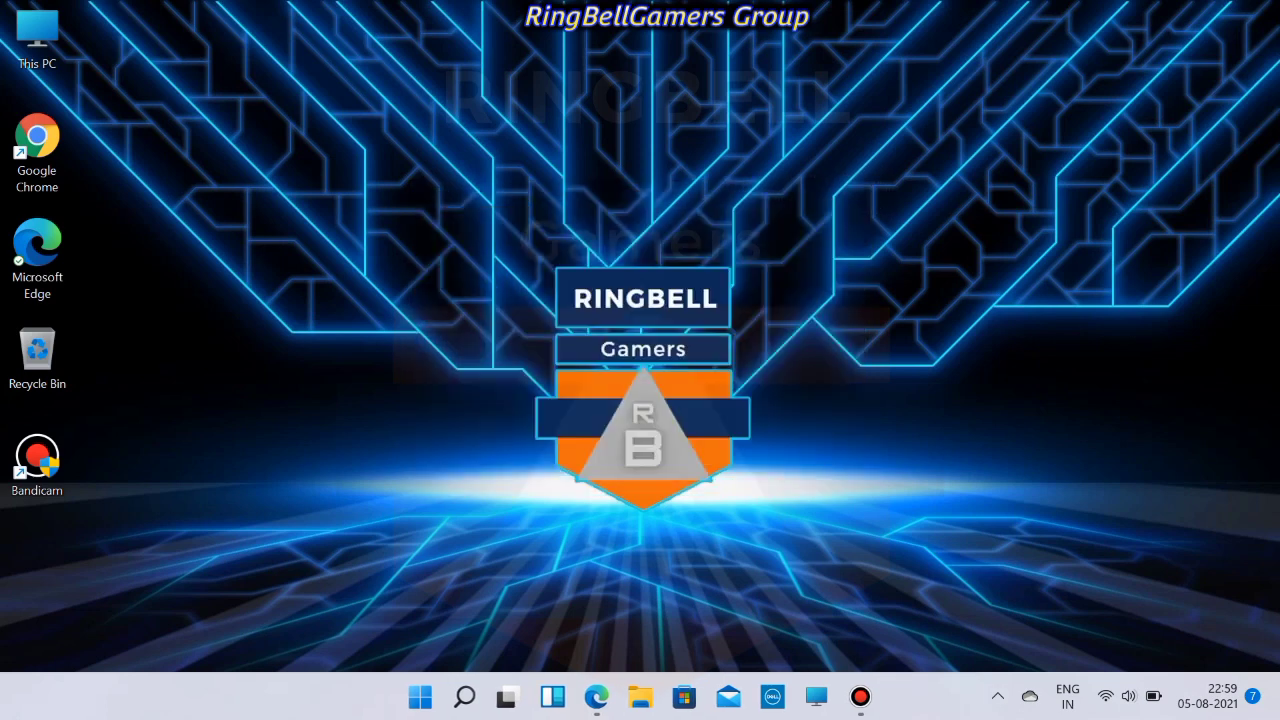
# Return to the GameLoop browser window, search Google for touch vpn and open the touchvpn.net site.
pyautogui.click(596, 697)
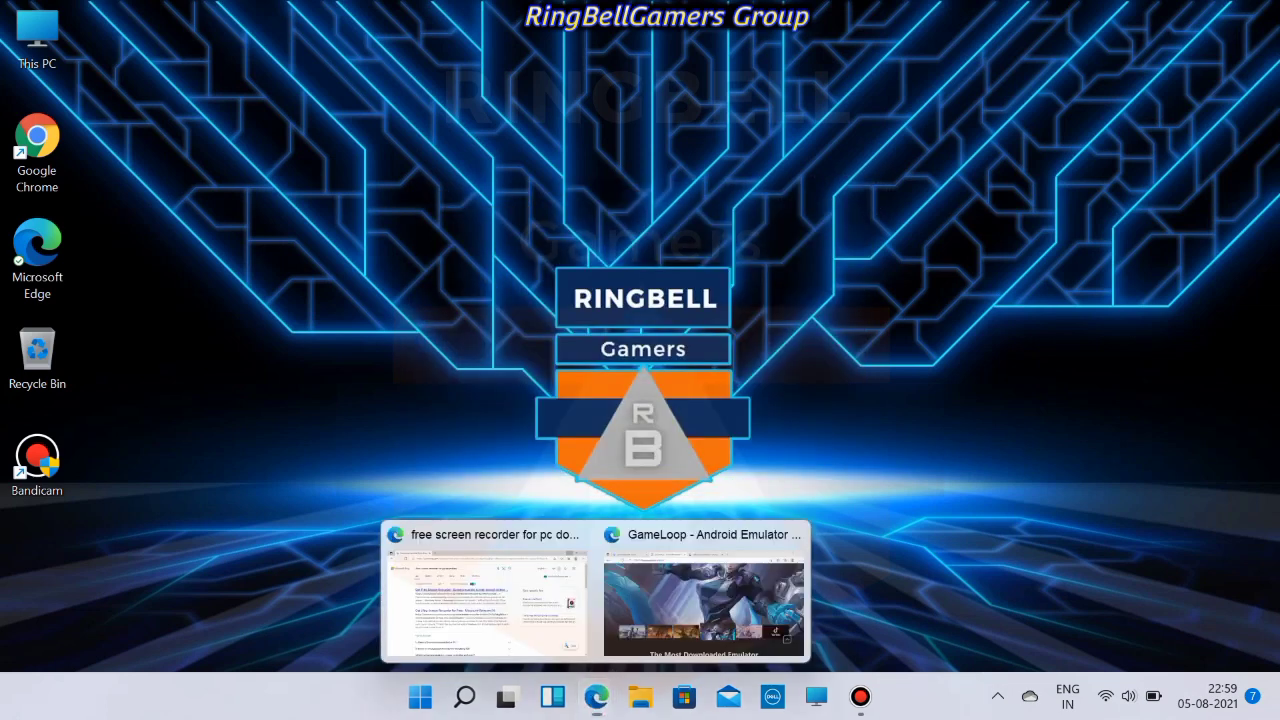
pyautogui.click(704, 600)
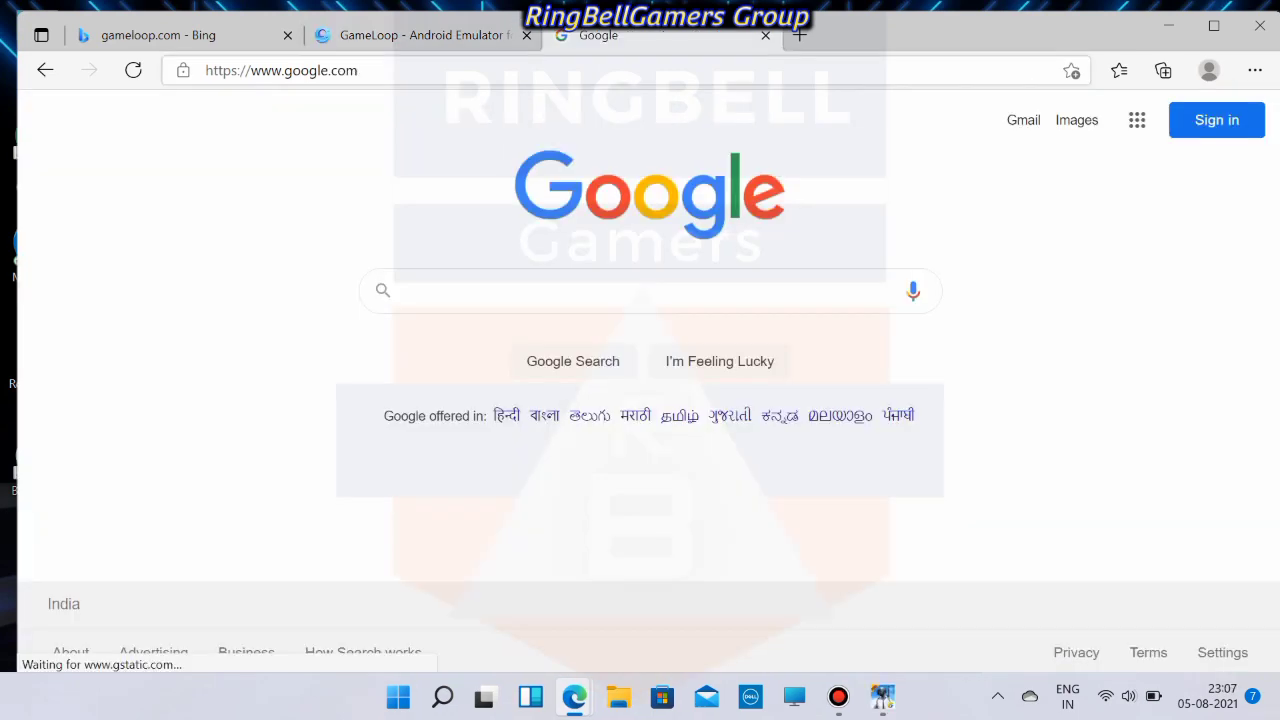
pyautogui.write('touch')
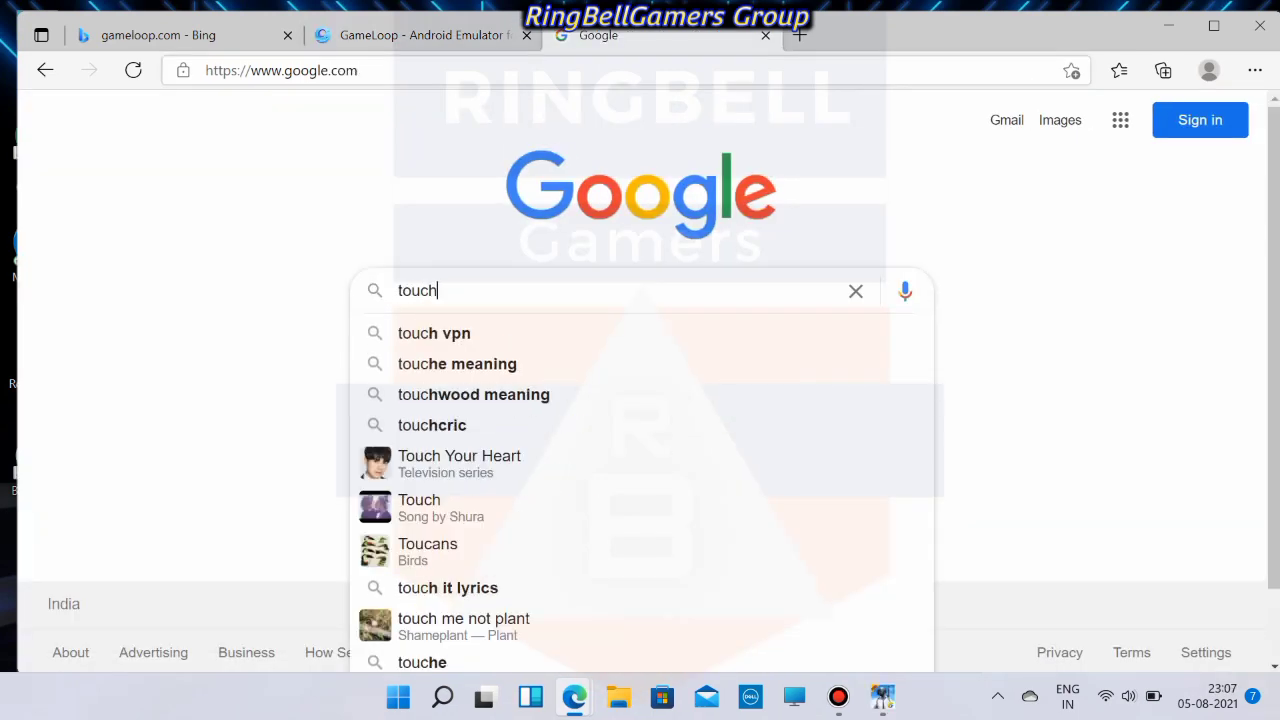
pyautogui.write(' vpn')
pyautogui.press('Return')
pyautogui.click(240, 286)
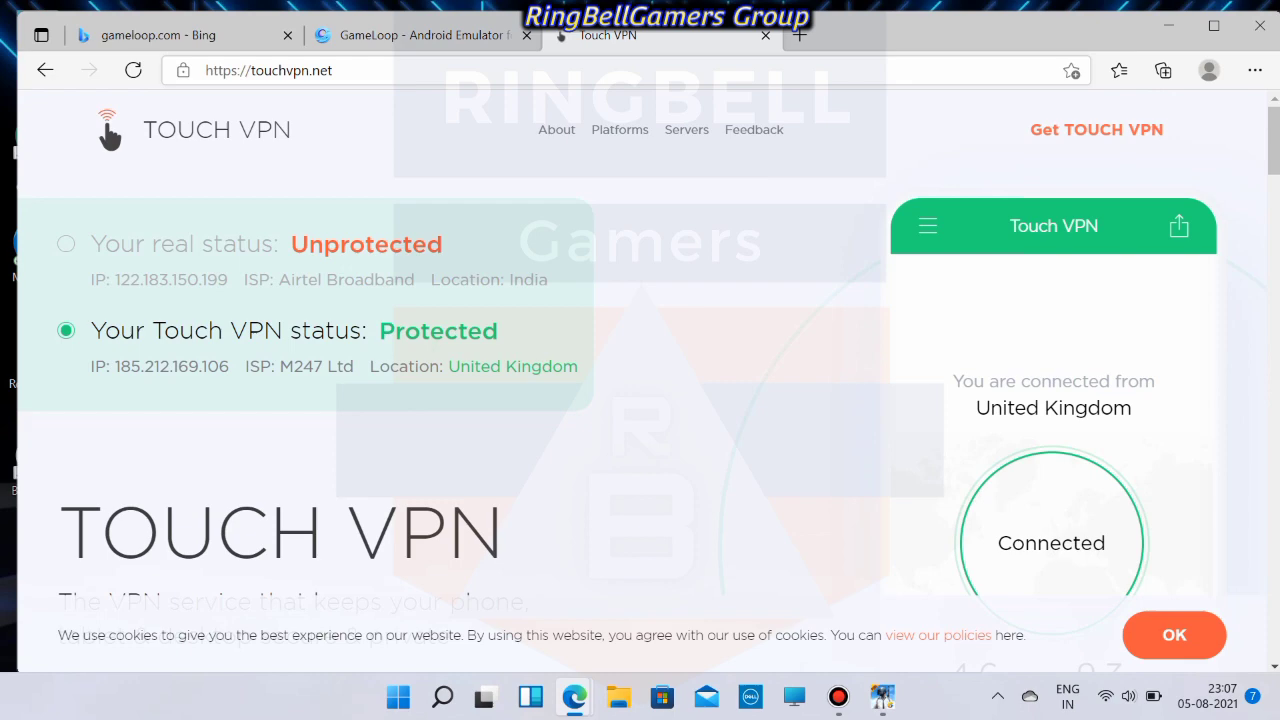
# Download the Windows MSI version of Touch VPN from its platform list.
pyautogui.scroll(-12, 640, 380)
pyautogui.click(894, 285)
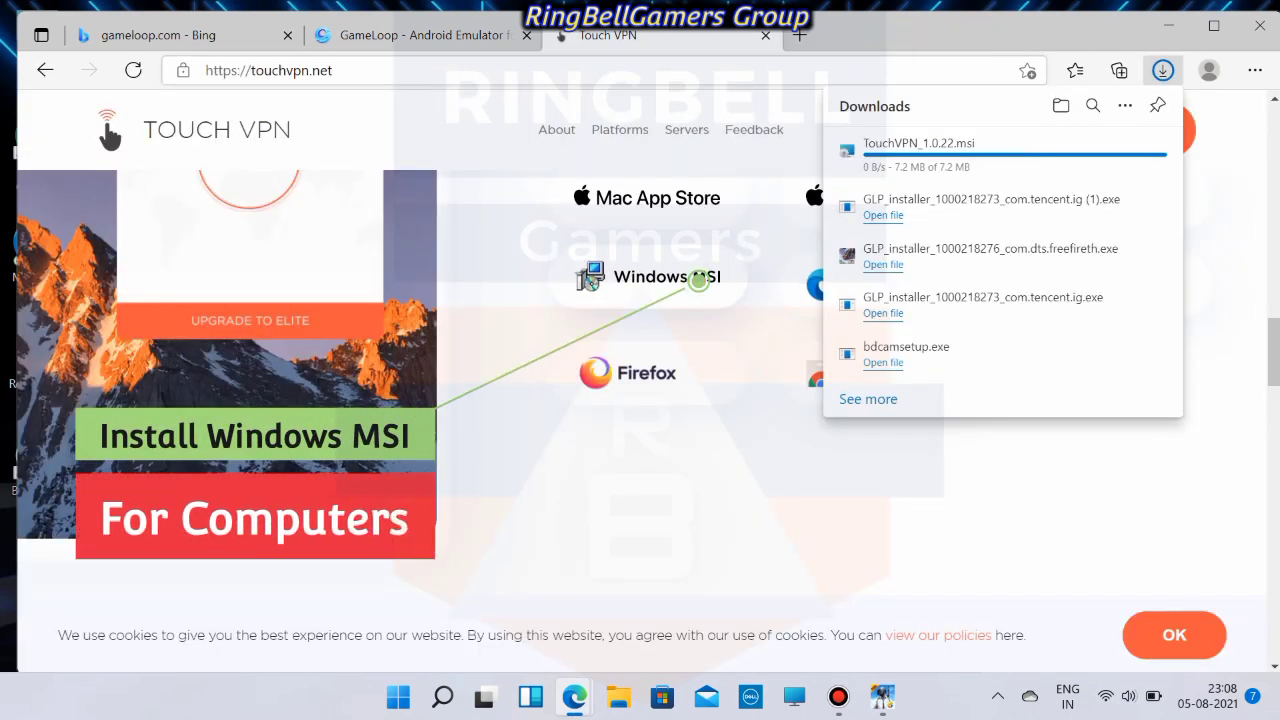
pyautogui.click(699, 281)
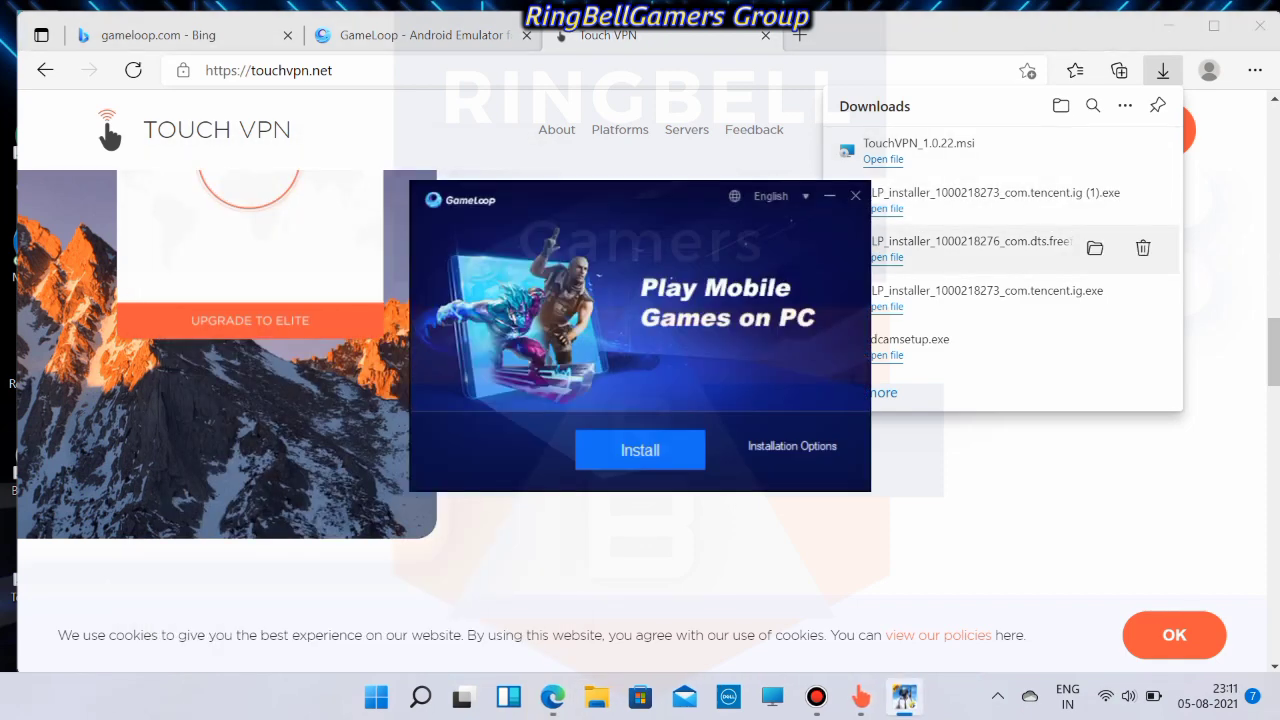
# Start the GameLoop installation with Touch VPN running, and move the installer window off the VPN window.
pyautogui.press('Return')
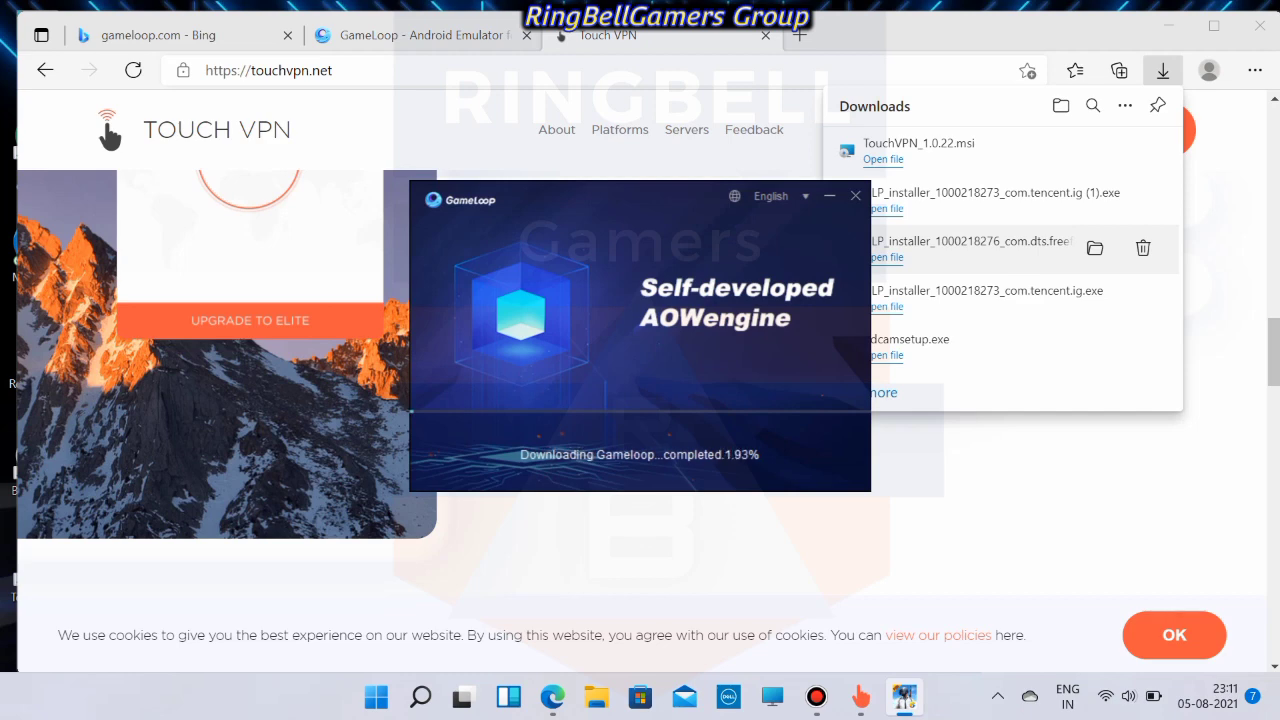
pyautogui.press('super+Down')
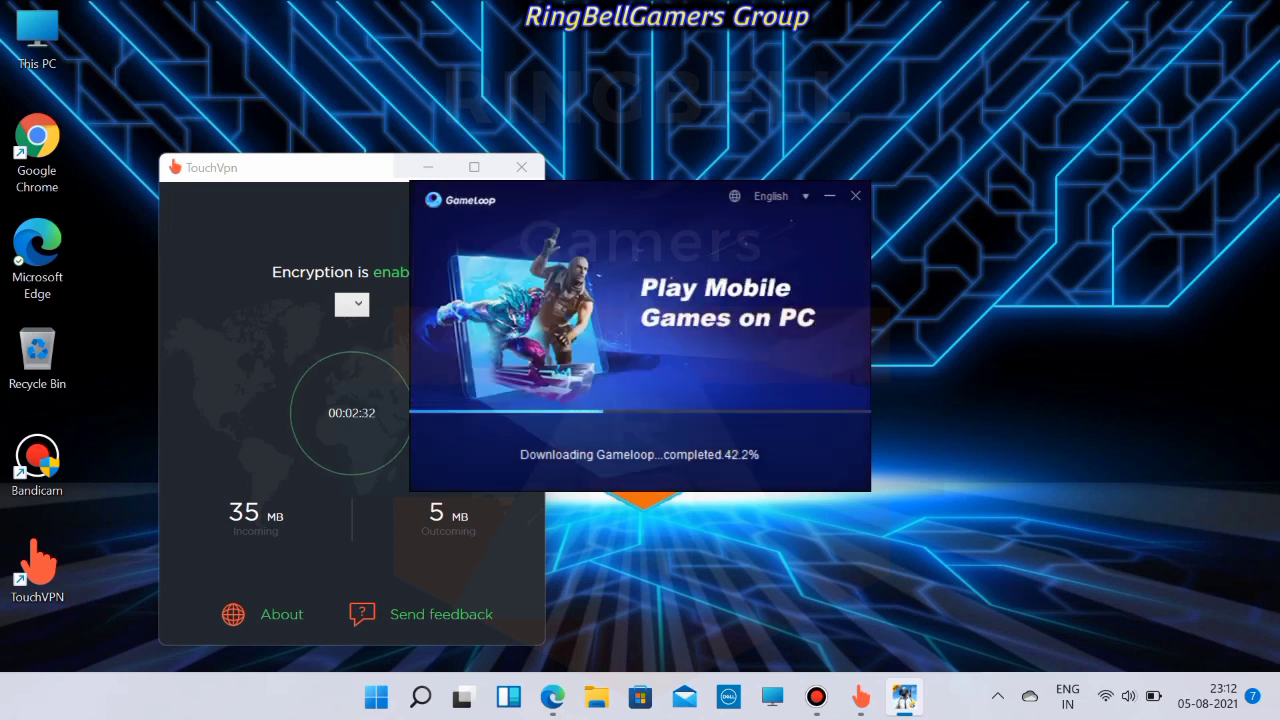
pyautogui.moveTo(618, 190); pyautogui.dragTo(760, 170)
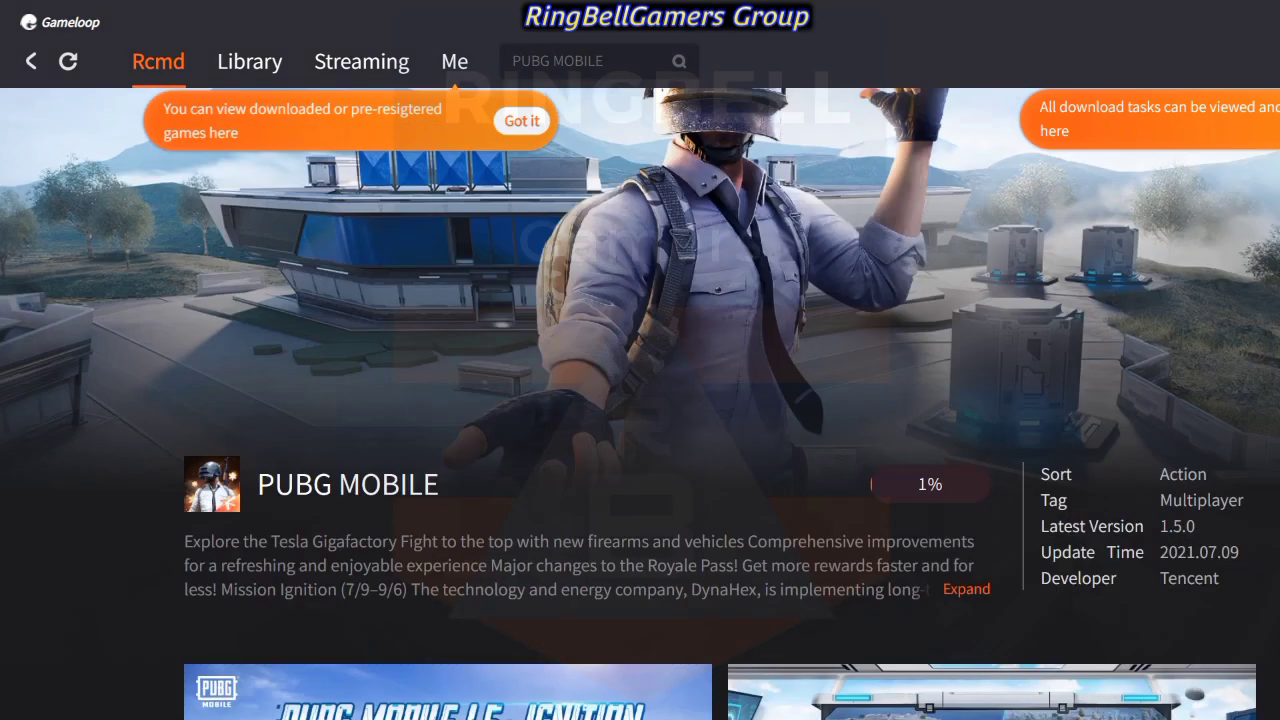
pyautogui.scroll(1, 640, 400)
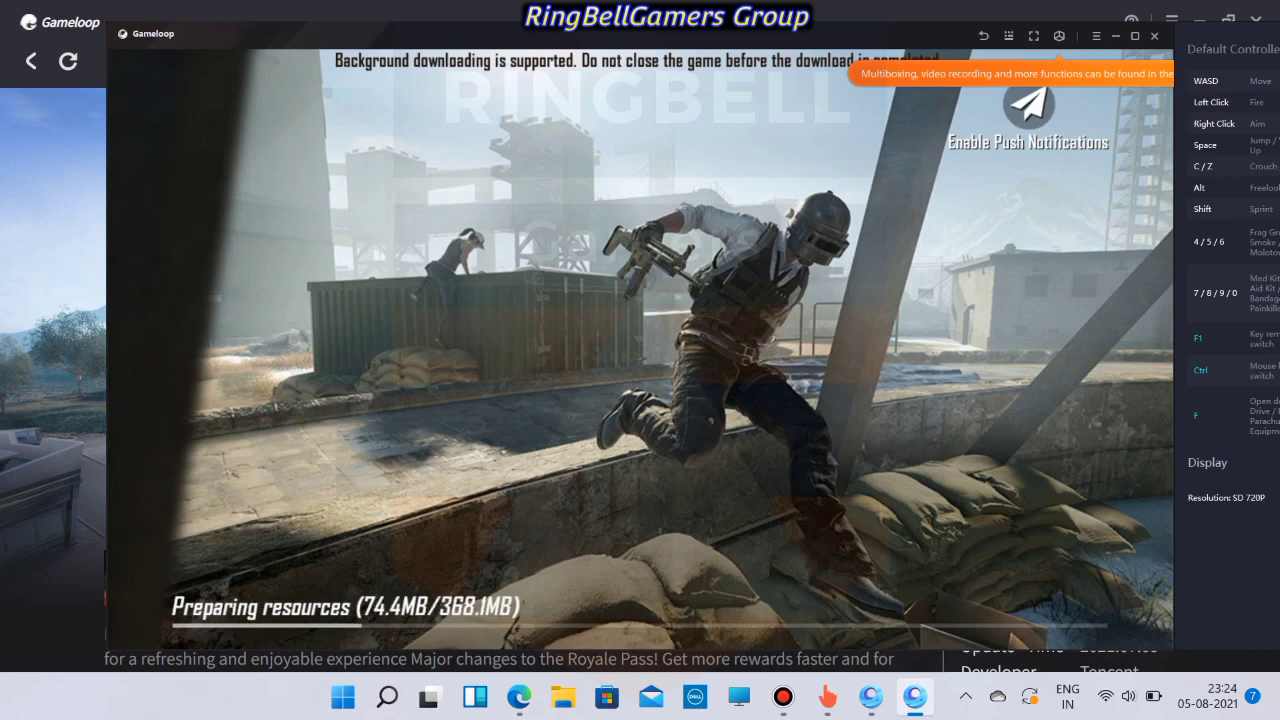
pyautogui.hotkey('alt', 'Tab')
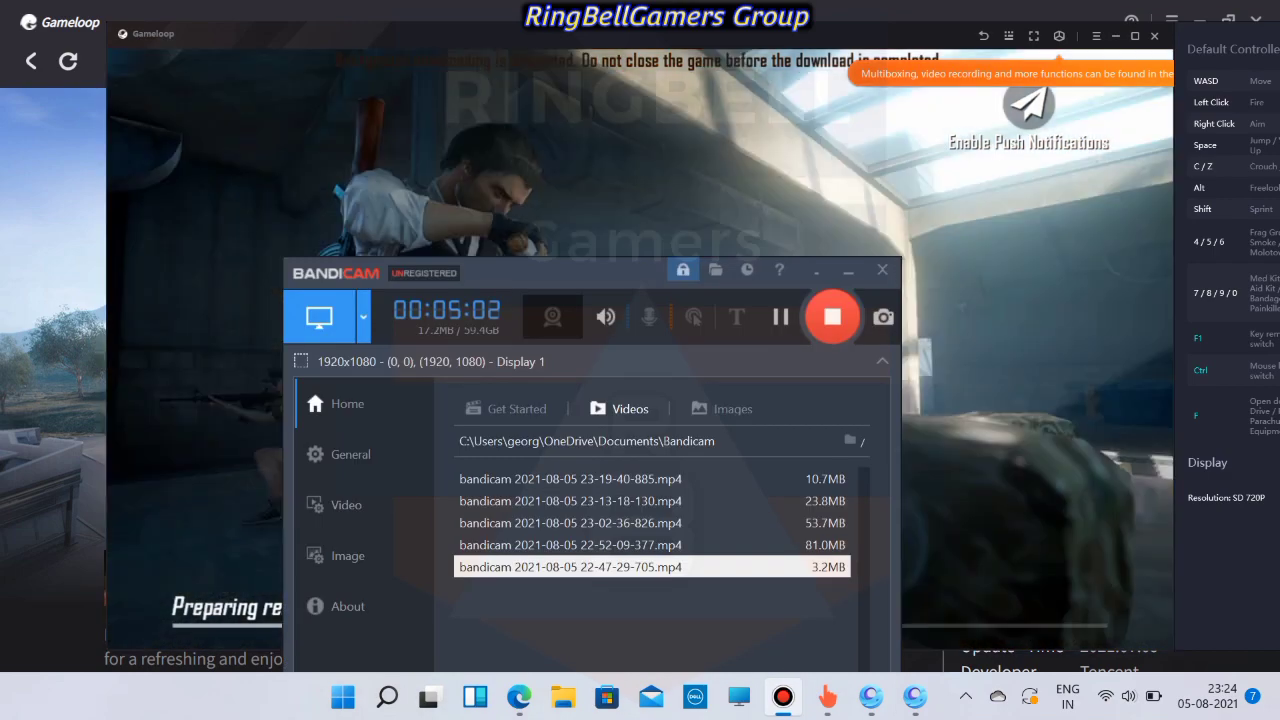
pyautogui.hotkey('alt', 'Tab')
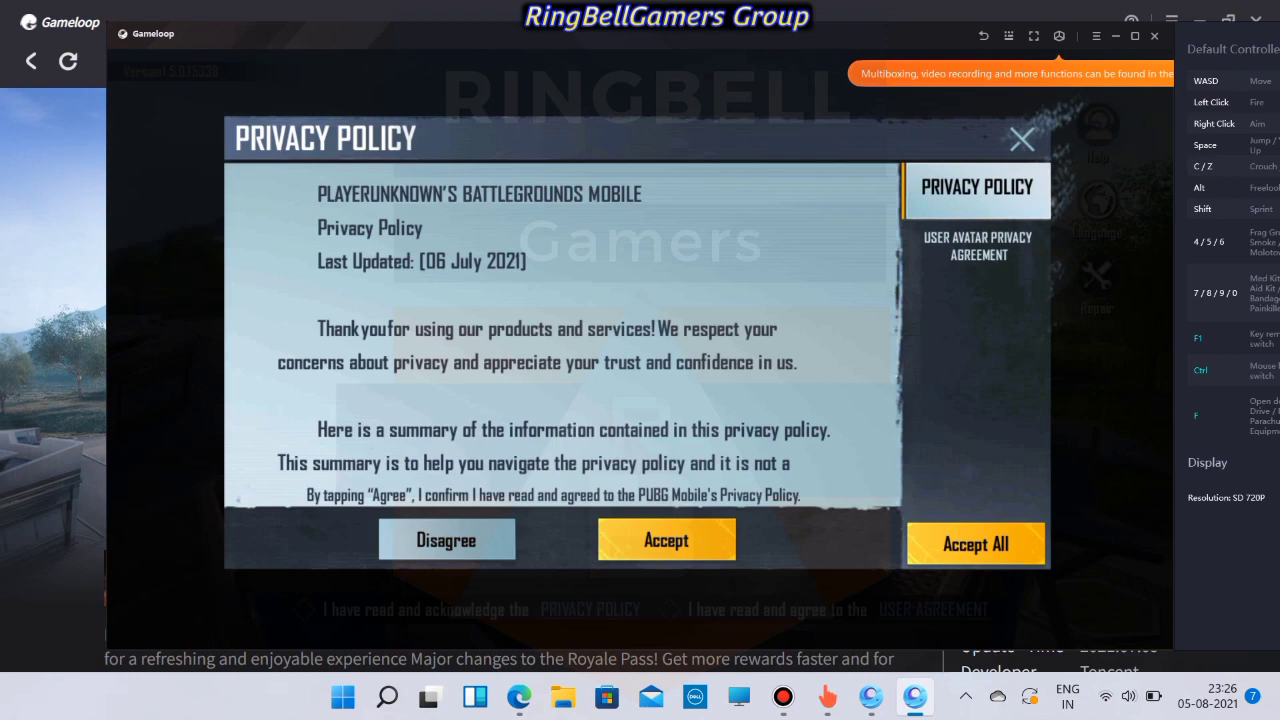
# Accept PUBG Mobile's privacy policy and user avatar privacy agreement, and choose to log in with Facebook.
pyautogui.click(666, 540)
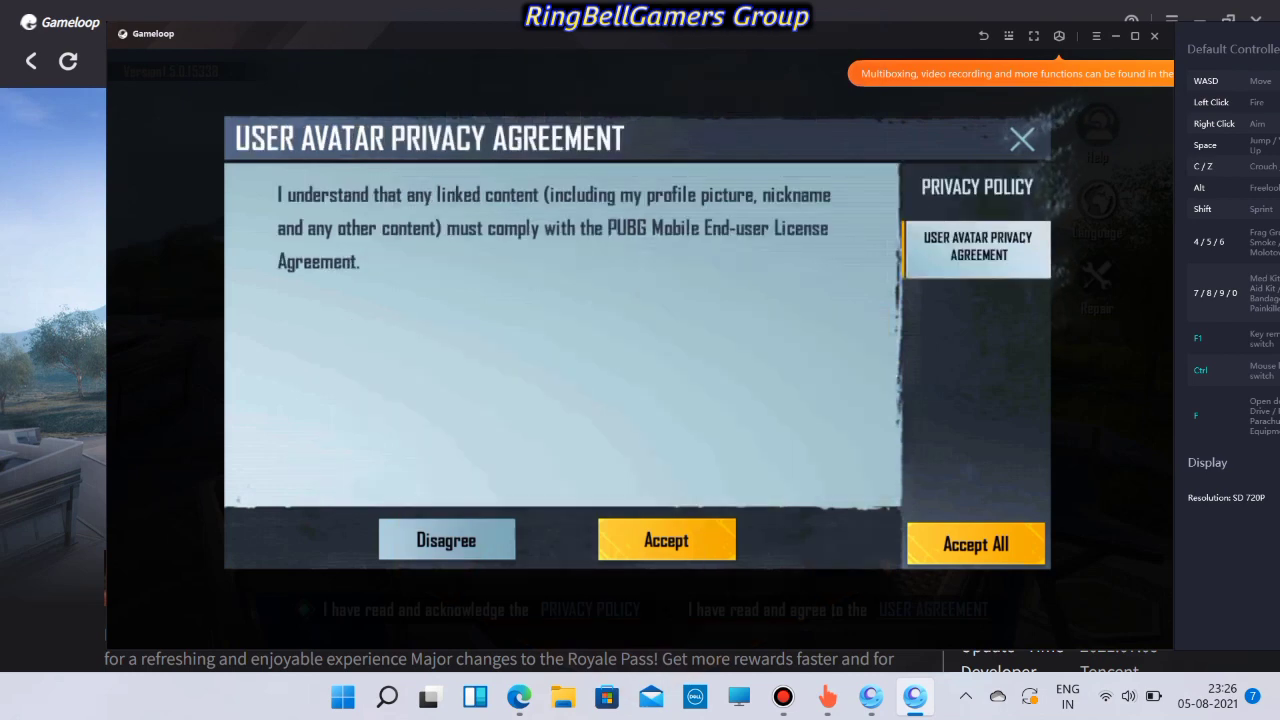
pyautogui.click(666, 540)
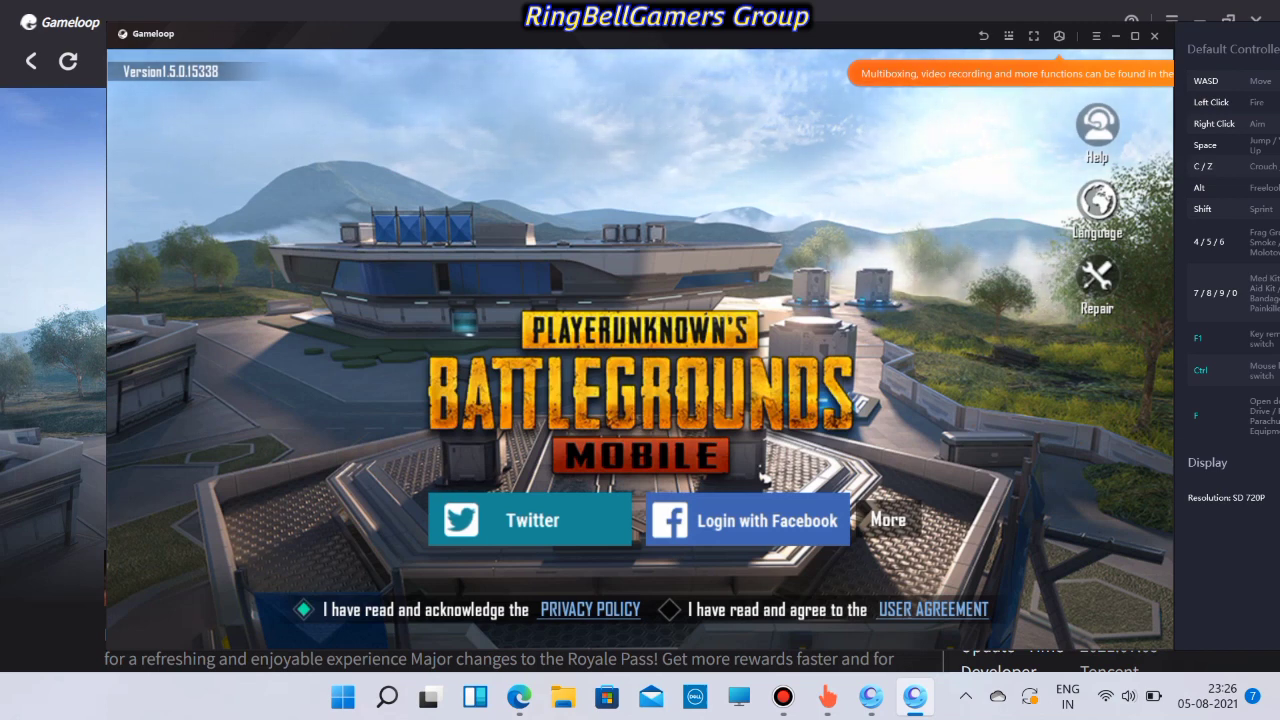
pyautogui.click(763, 520)
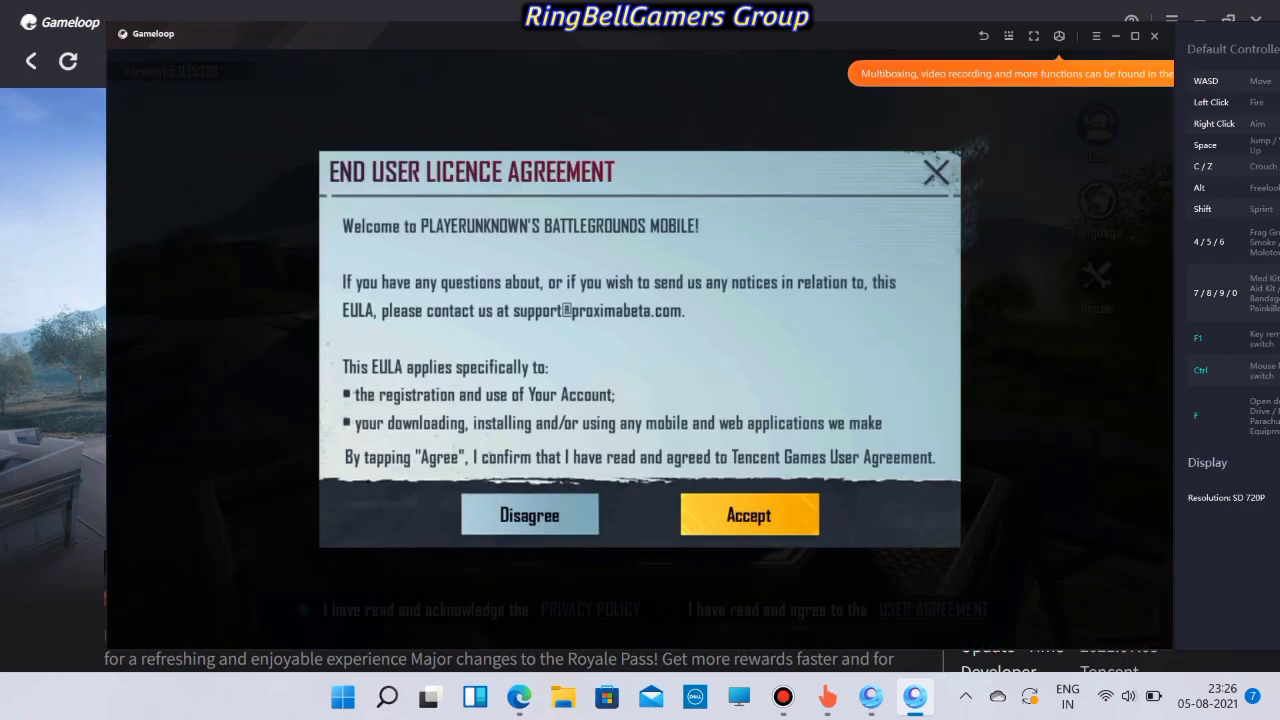